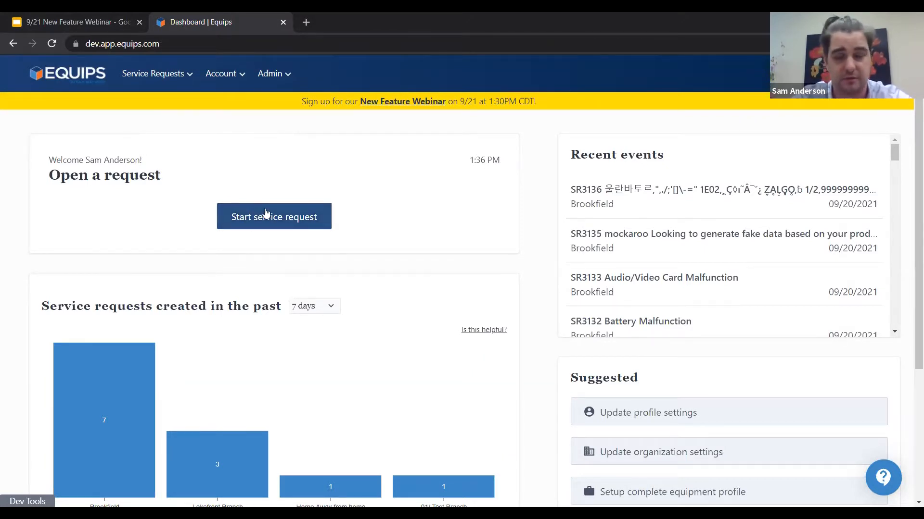
Step: Start a service request for Brookfield and choose the Alarm System listed just below "fd df" as the affected equipment
click(266, 214)
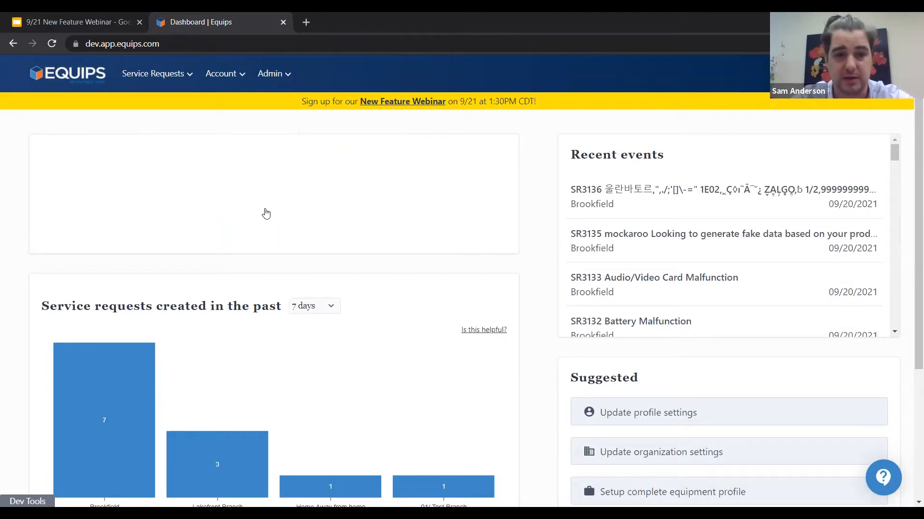
scroll(266, 213, down, 1)
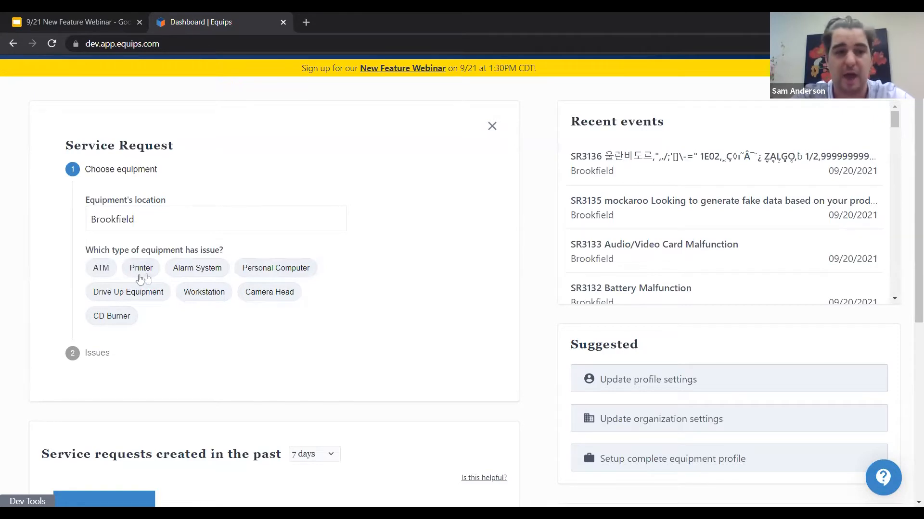
click(199, 274)
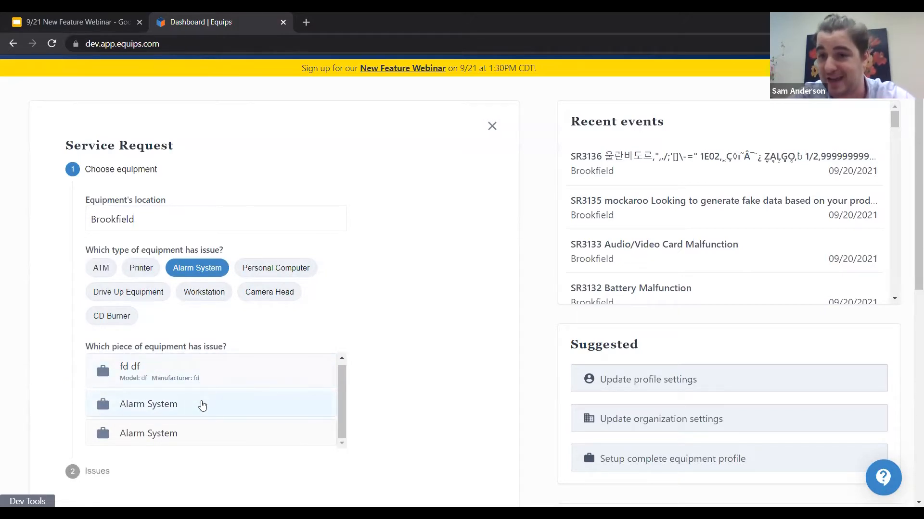
click(202, 406)
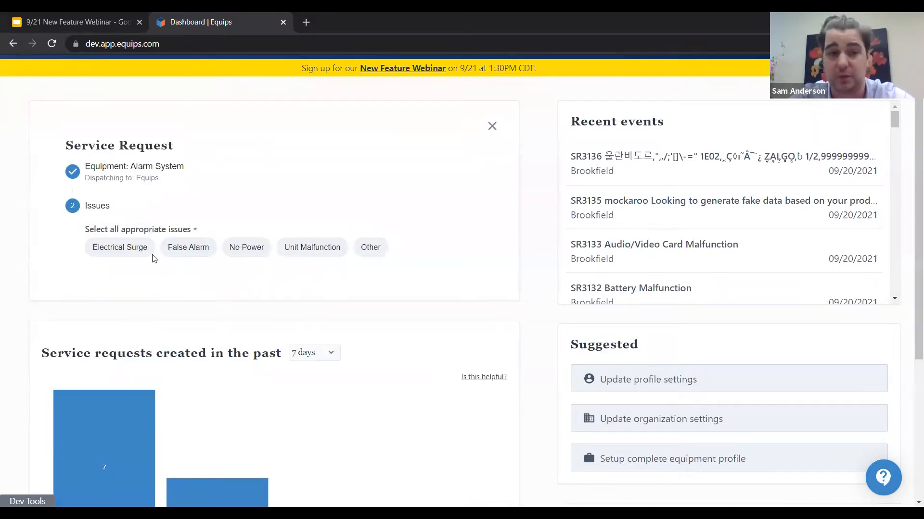
Step: Select the False Alarm issue and enter the additional information "False Alarm has been going off. for 3 hours."
click(187, 256)
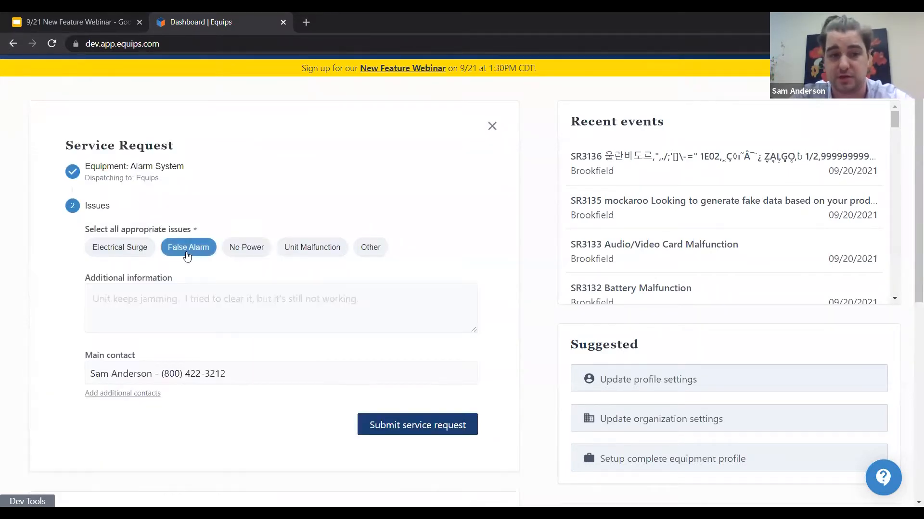
click(180, 300)
text(False Ala)
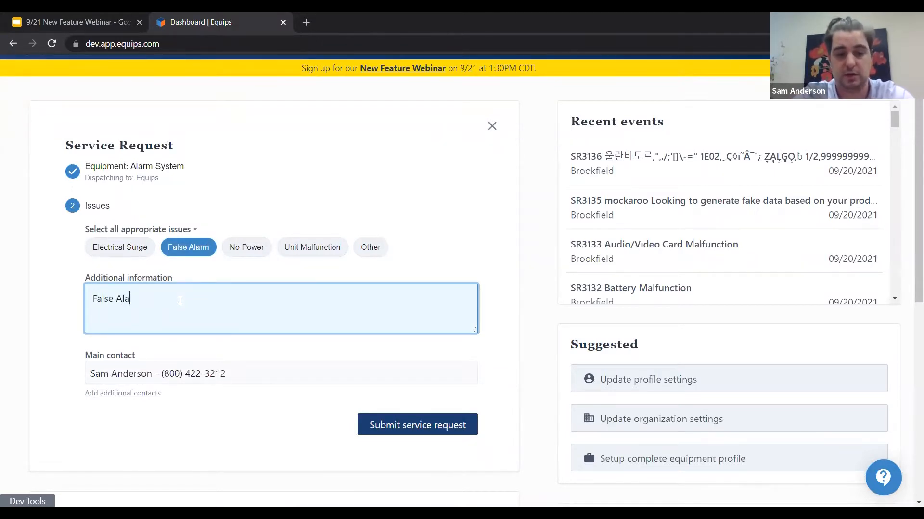
text(rm has been going off.)
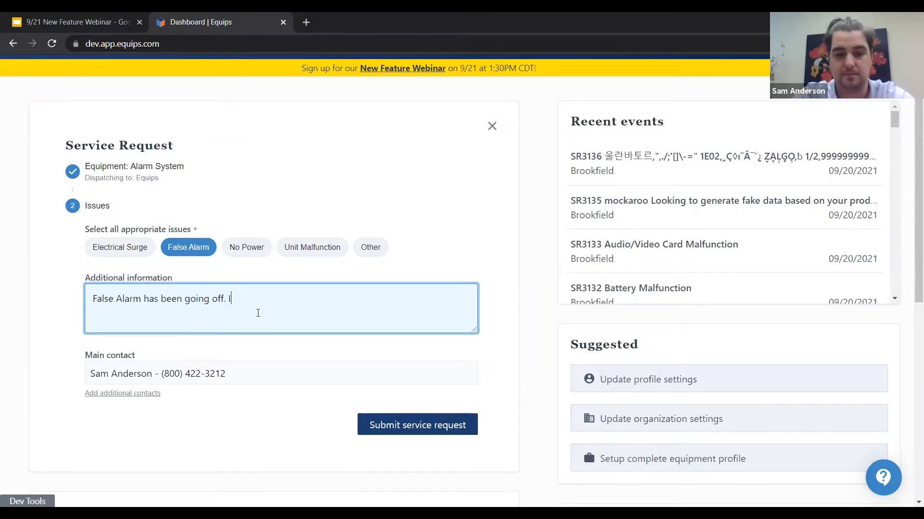
text( for 3 hours.)
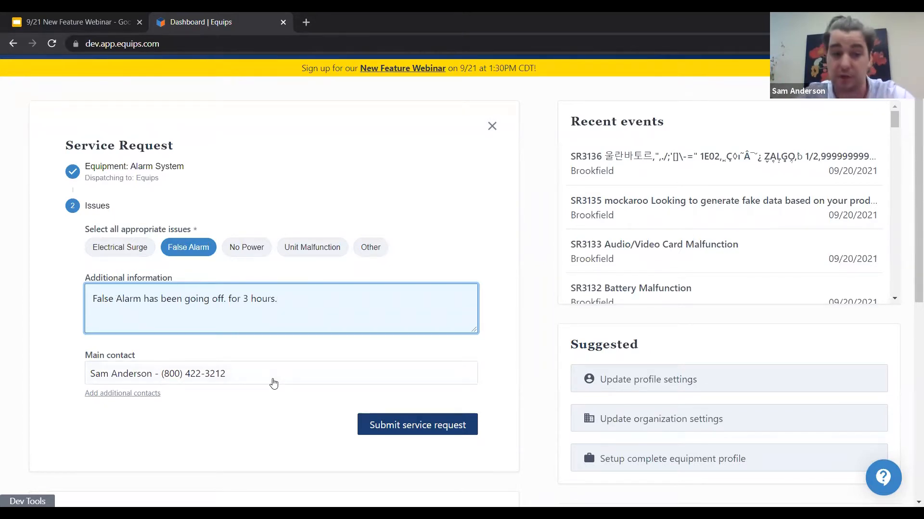
Step: Add the first listed existing user as an additional contact and submit the service request
click(141, 399)
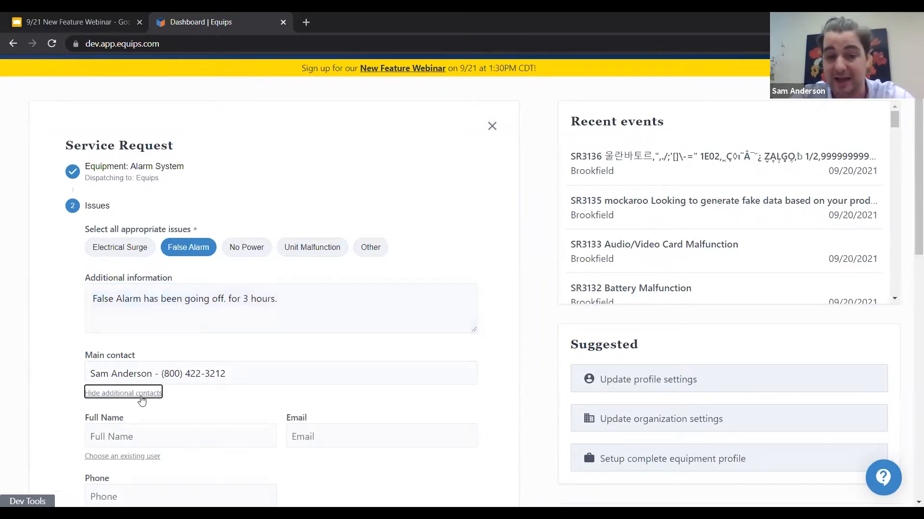
scroll(169, 313, down, 2)
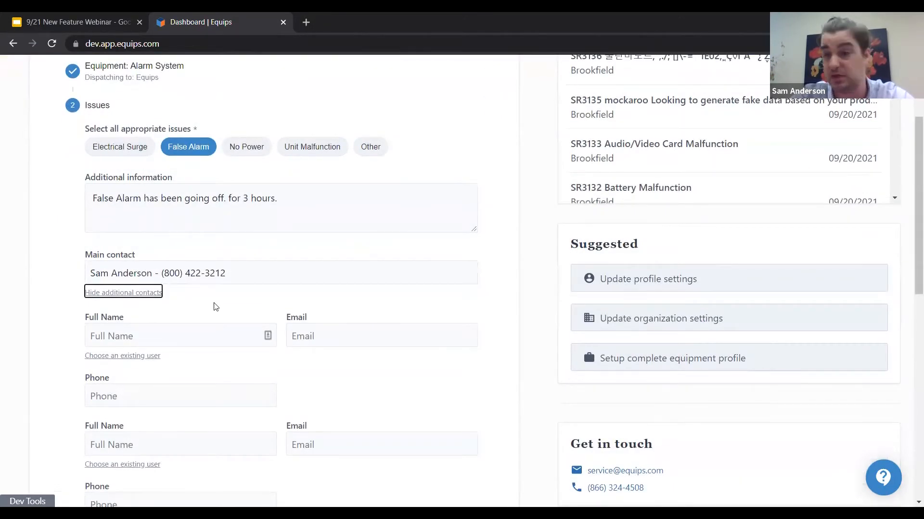
click(133, 356)
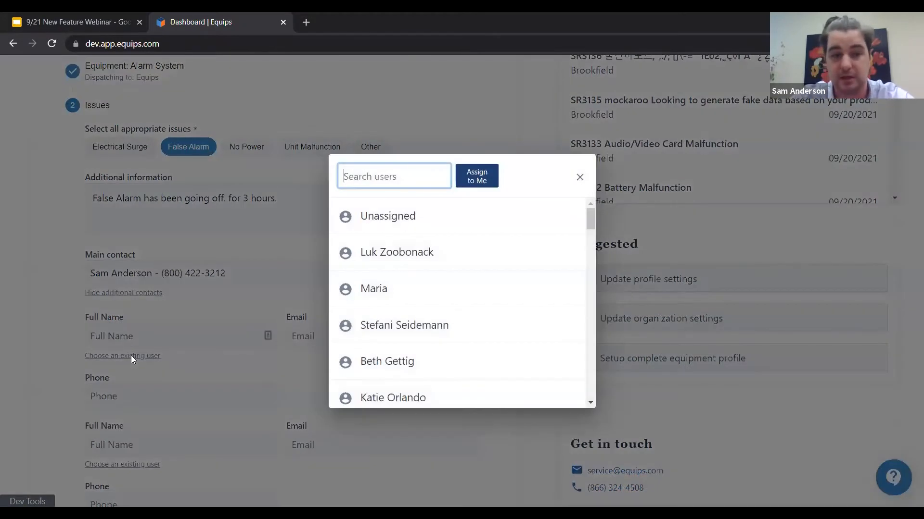
click(369, 261)
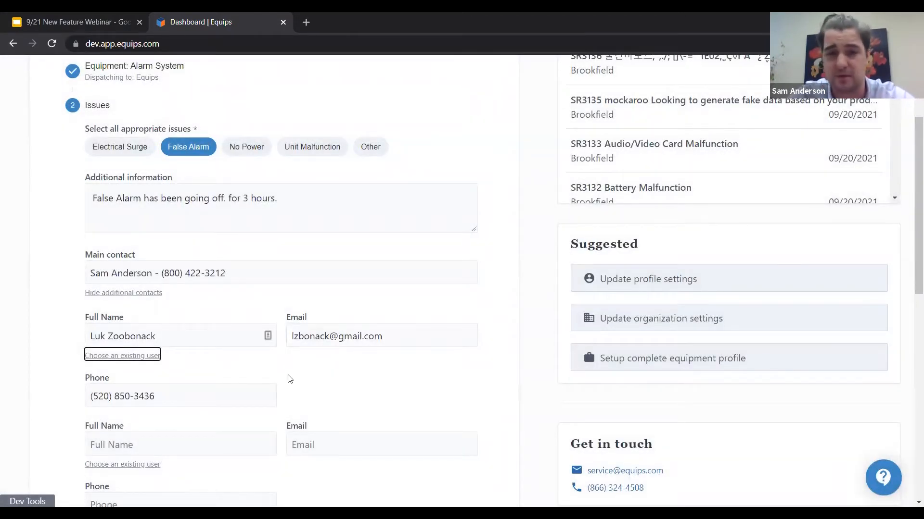
scroll(268, 346, down, 6)
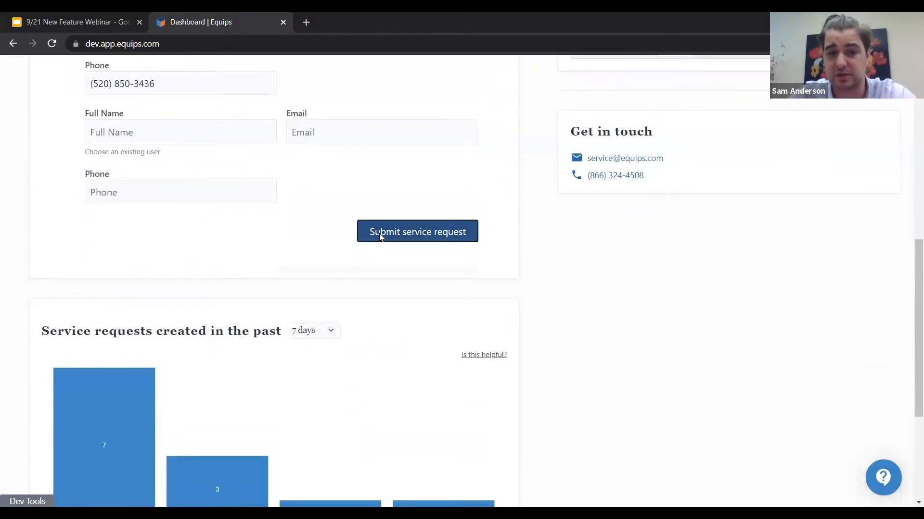
click(380, 237)
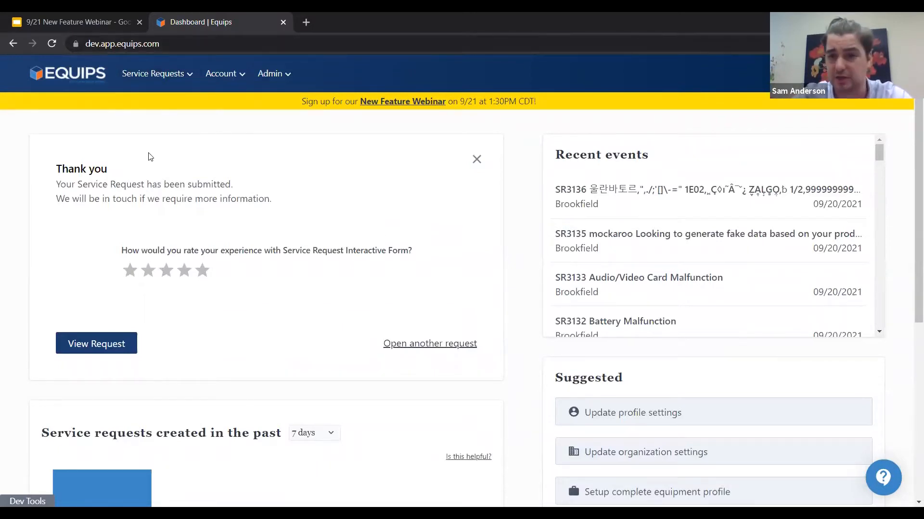
click(72, 23)
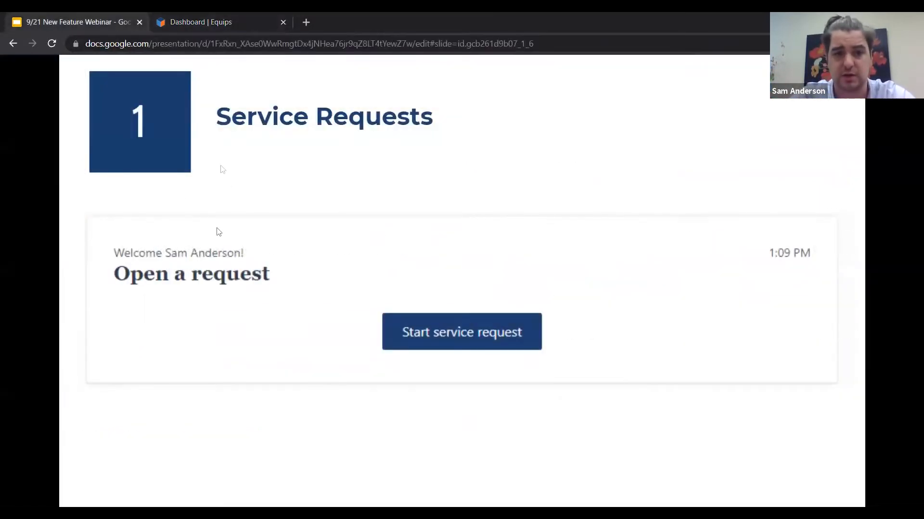
click(194, 25)
Step: Start a consumable request from the dashboard and choose the Cannon BB20022 printer as its equipment
scroll(192, 261, down, 5)
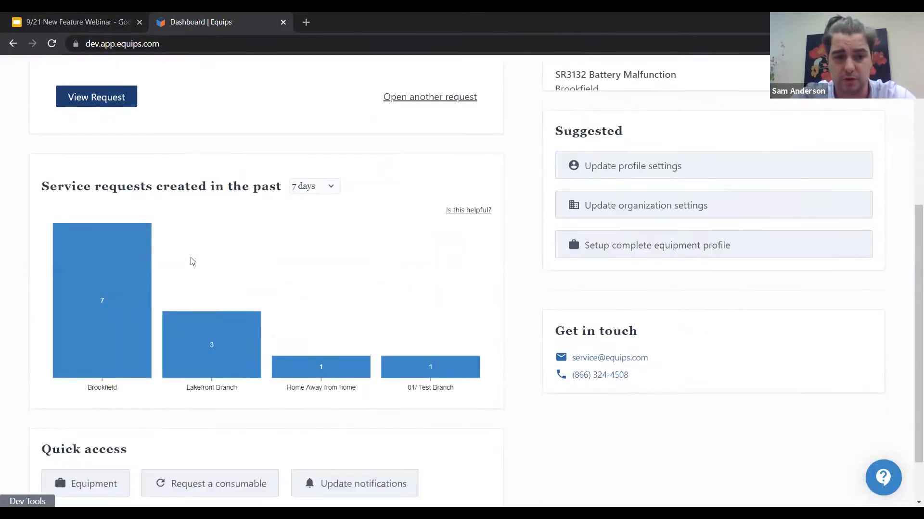
scroll(193, 261, down, 1)
click(195, 422)
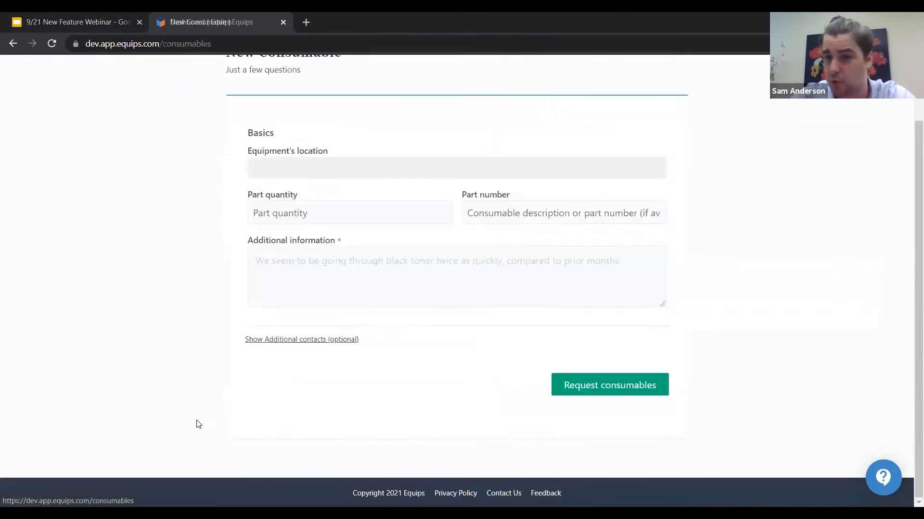
scroll(198, 424, up, 2)
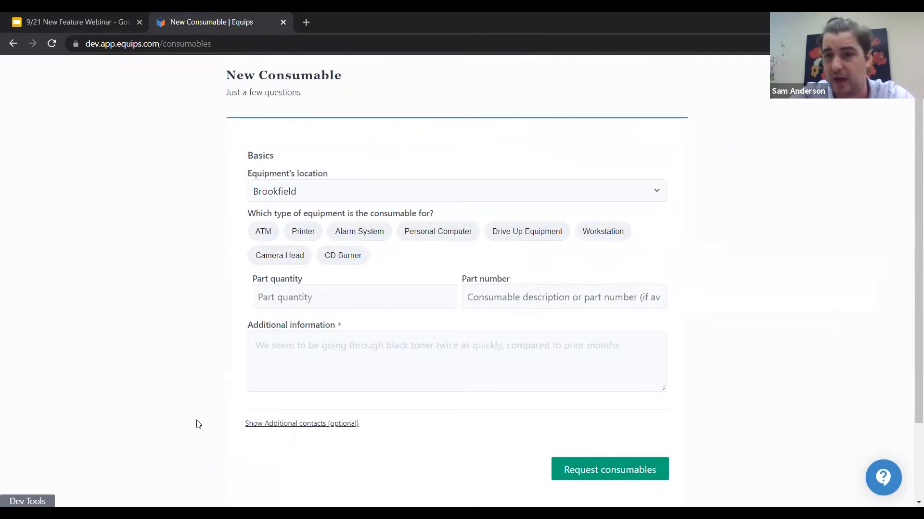
click(303, 235)
click(334, 344)
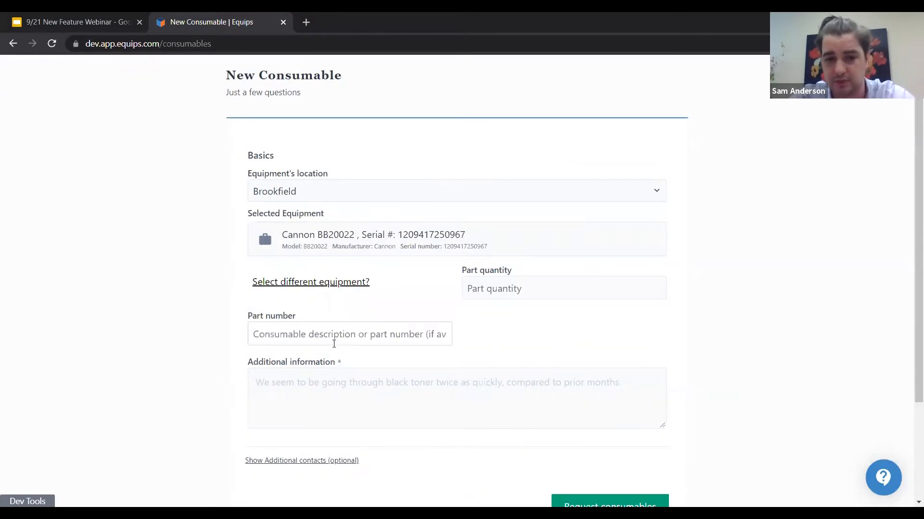
Step: Set the part quantity to 2 and enter "reams of paper" as the part number
click(565, 289)
text(2)
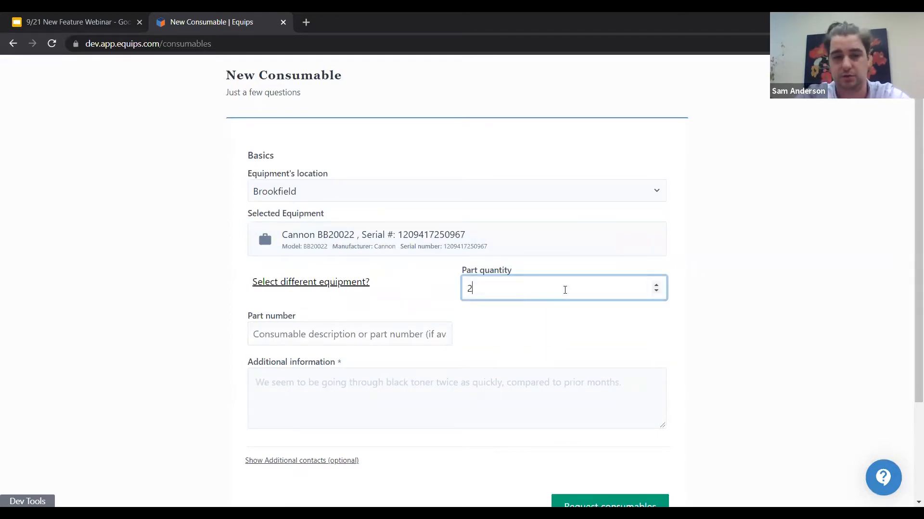
click(451, 332)
text(reams of paper)
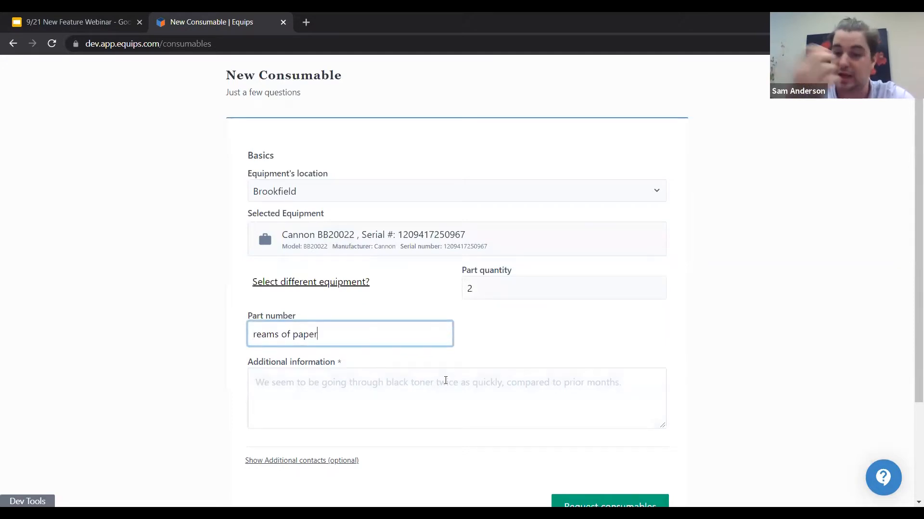
Step: Enter "We need some more paper!" as the additional information and submit the consumables request
scroll(524, 428, down, 1)
click(586, 472)
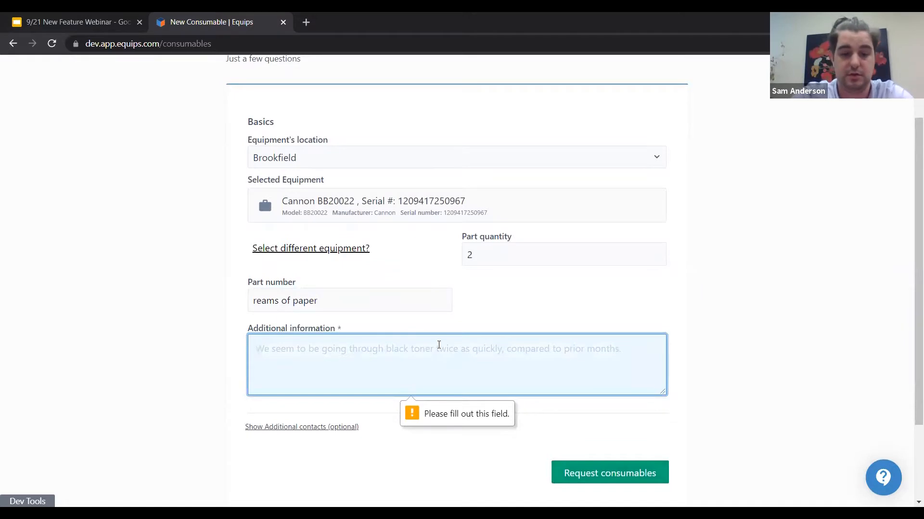
text(We need some more )
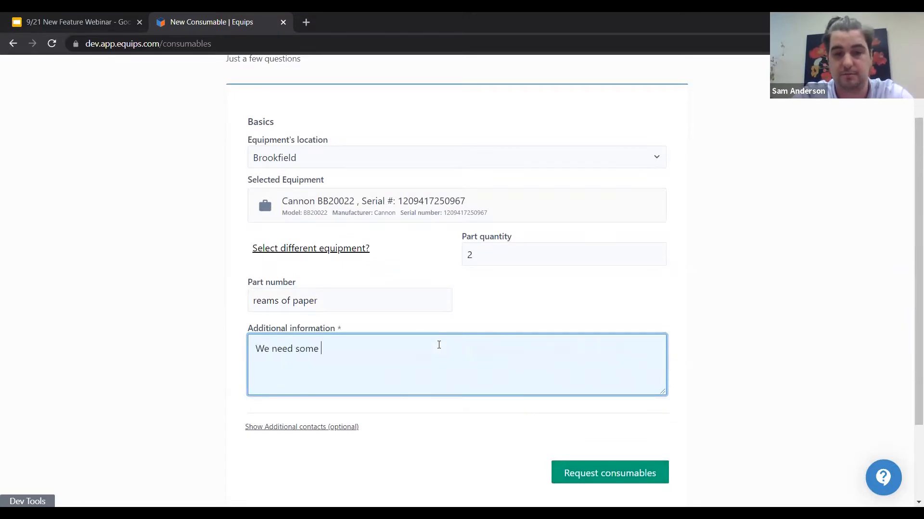
text(paper!)
click(628, 475)
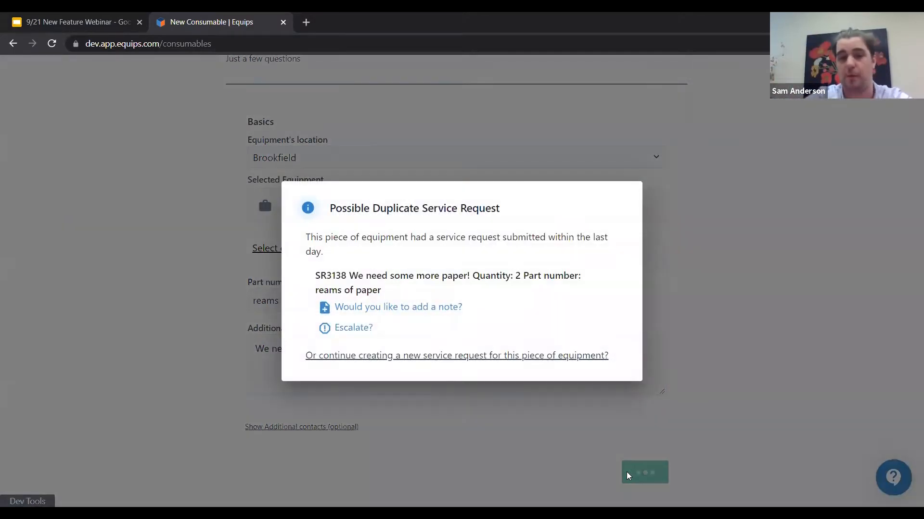
click(371, 358)
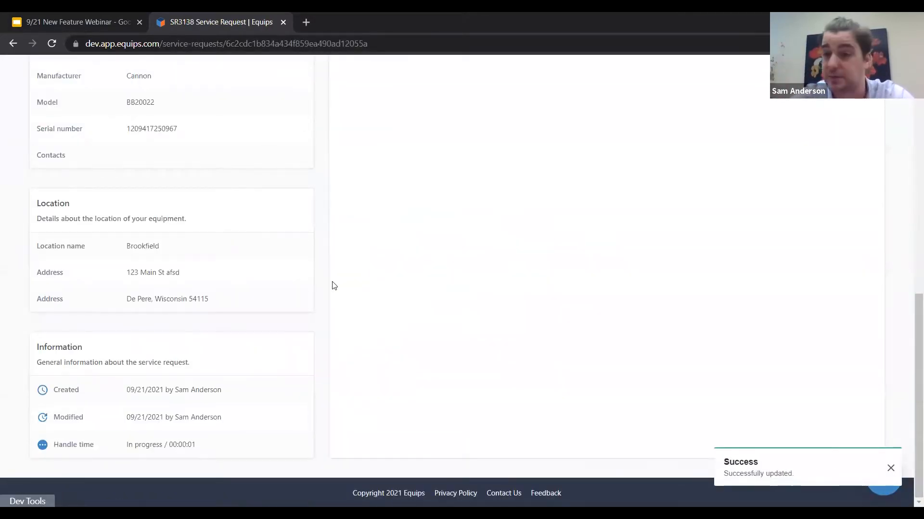
Step: Return to the dashboard and open the form for scheduling preventive maintenance
scroll(335, 285, up, 10)
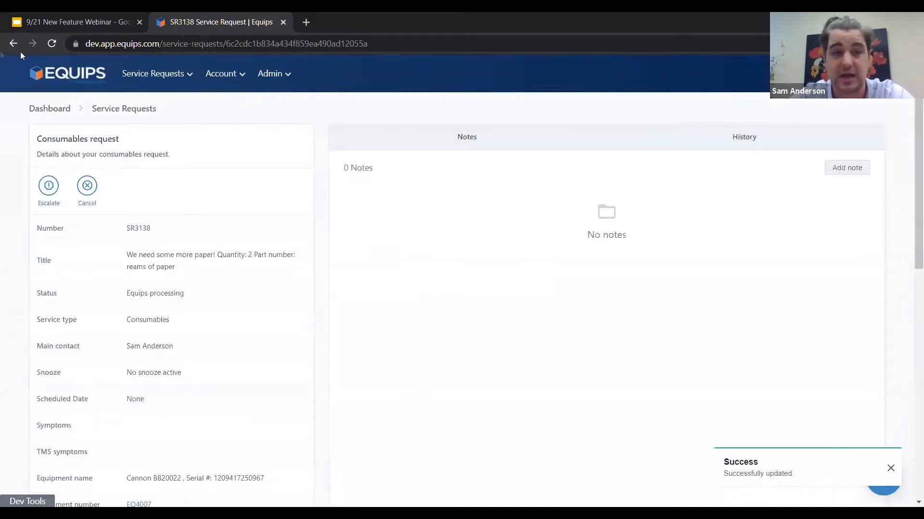
click(85, 76)
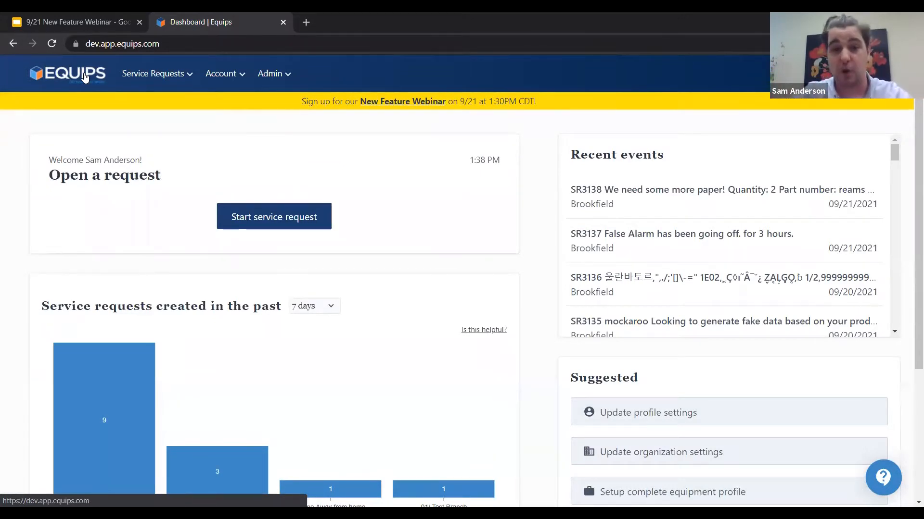
click(63, 73)
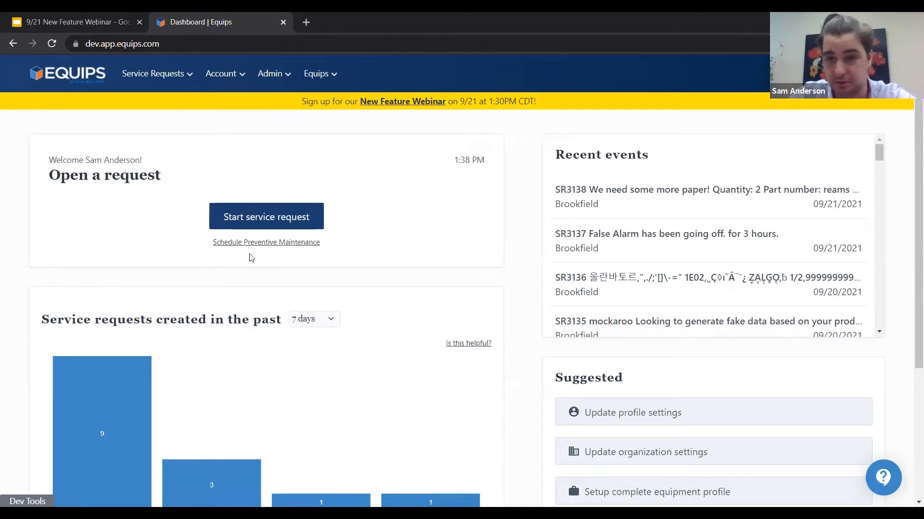
click(256, 243)
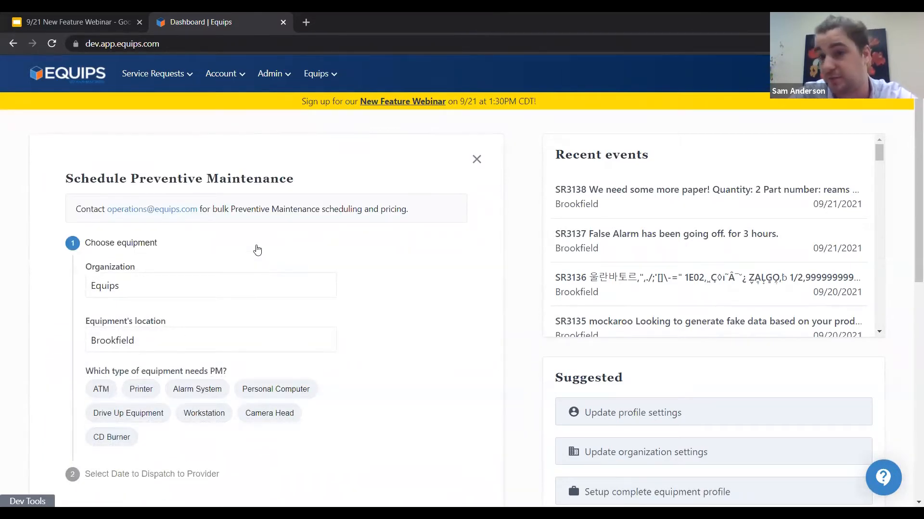
scroll(256, 249, down, 1)
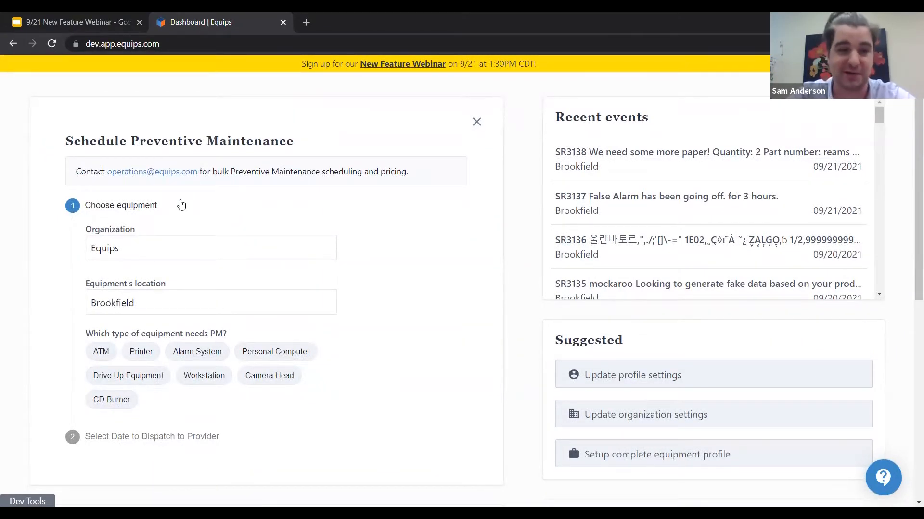
Step: Switch the viewing role to customerOrganizationAdmin in the internal dev tool and close the tool
click(27, 501)
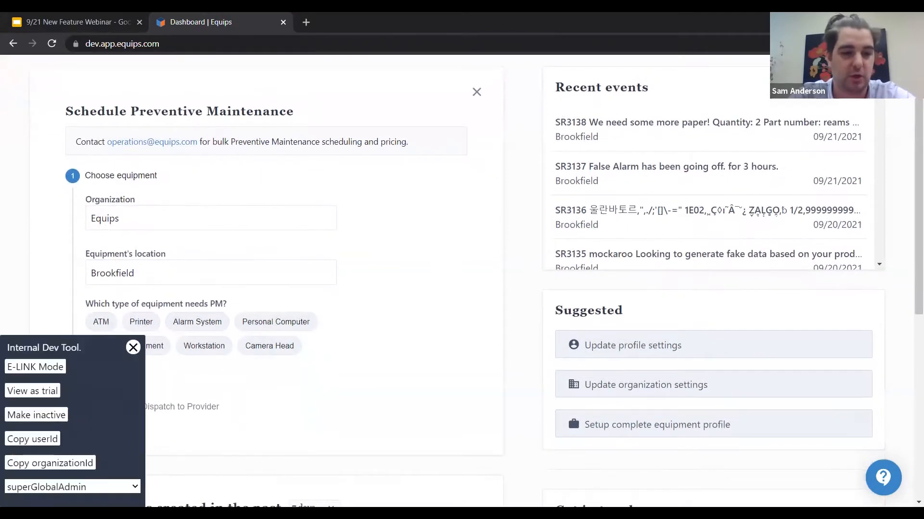
click(20, 486)
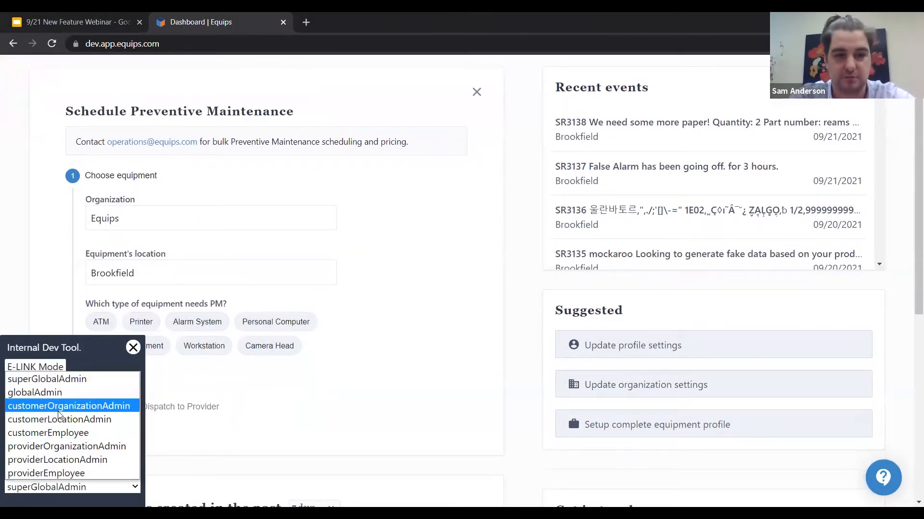
click(58, 410)
click(133, 347)
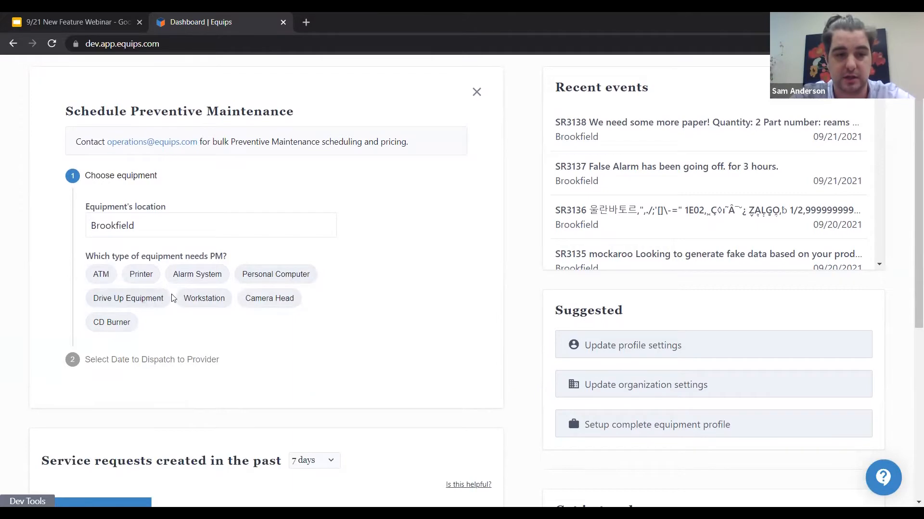
Step: Choose the Diebold VAT 21 drive-up equipment at Brookfield for the preventive maintenance
click(147, 301)
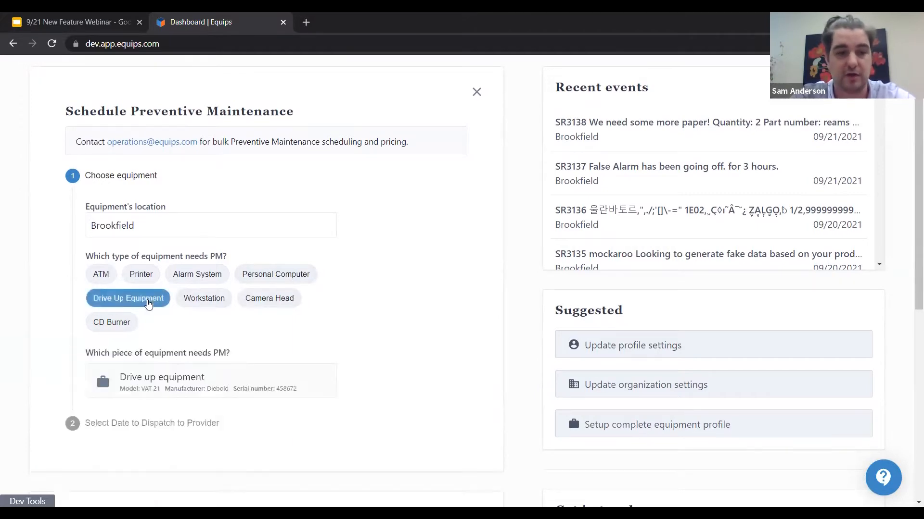
click(166, 390)
scroll(216, 265, up, 1)
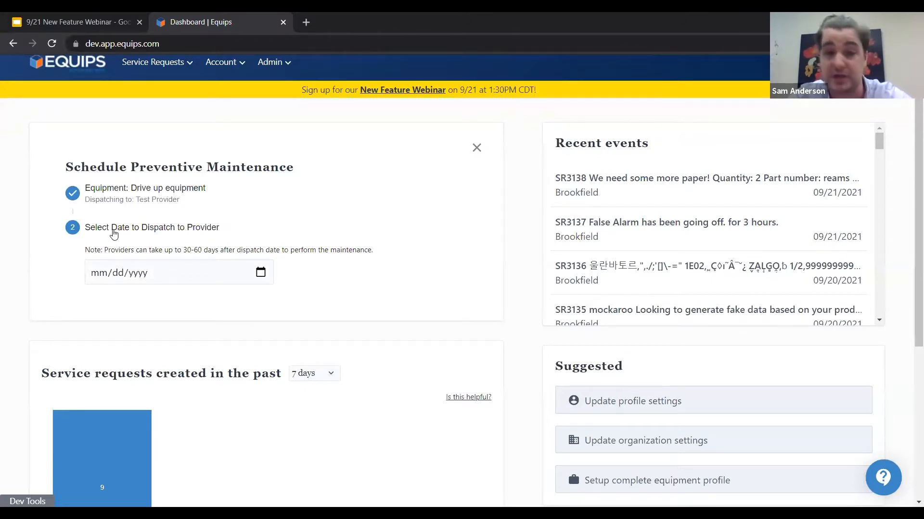
Step: Set the date for dispatching the preventive maintenance to the provider to 09/22/2021
click(261, 281)
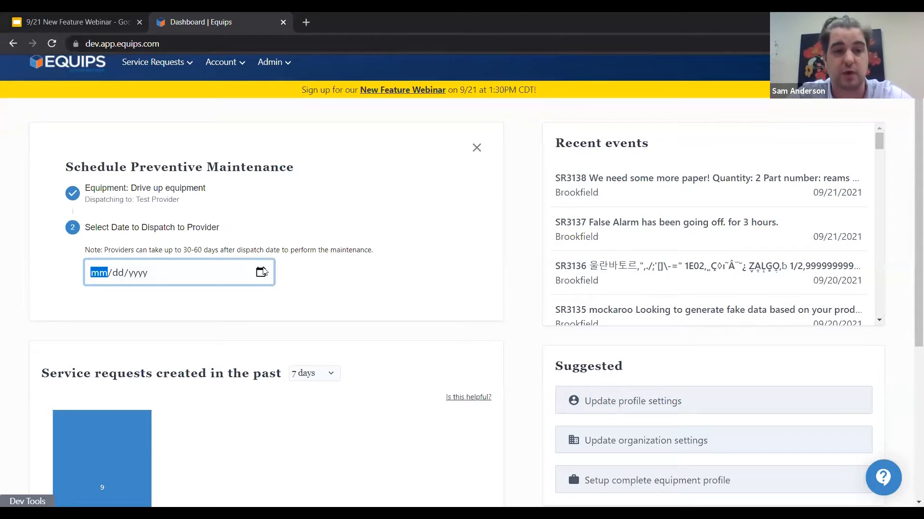
click(261, 272)
click(147, 386)
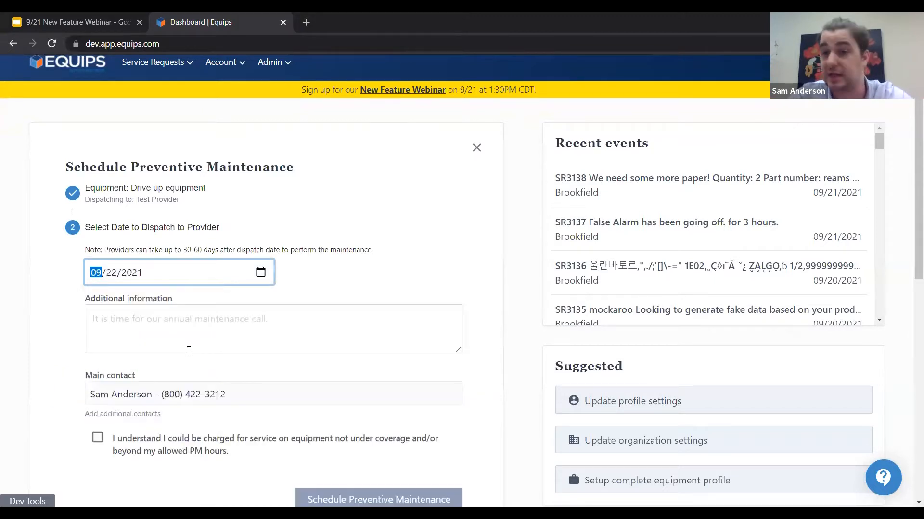
Step: Enter "This is the time for our regular yearly cleaning and PM" as the additional information for the maintenance request
click(188, 350)
text(This is )
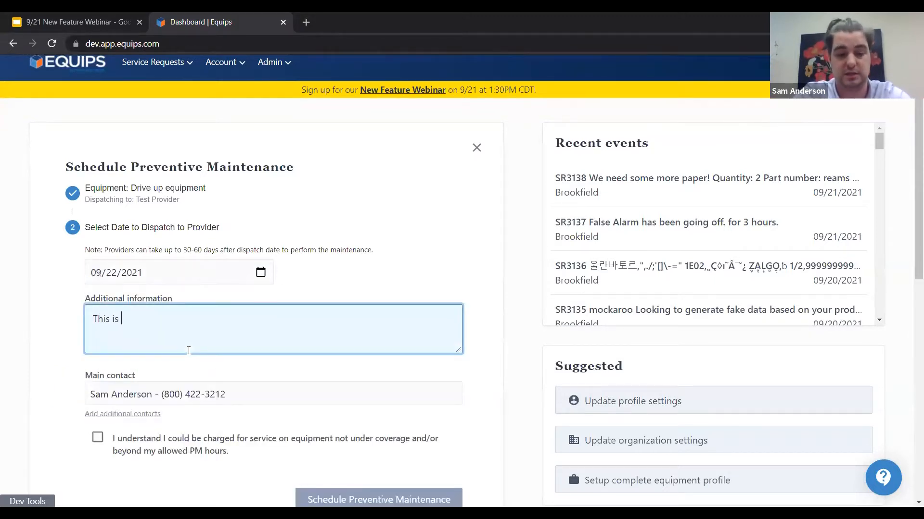
text(the time for our )
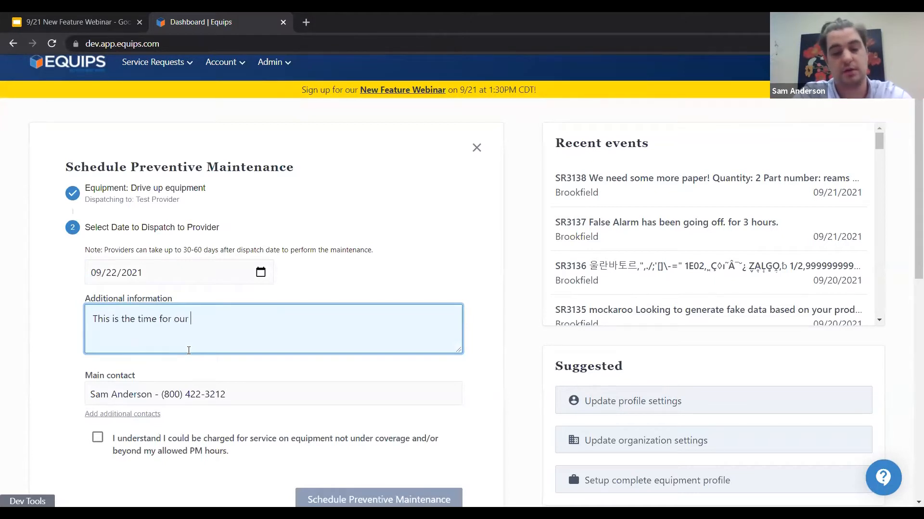
text(regular yearly )
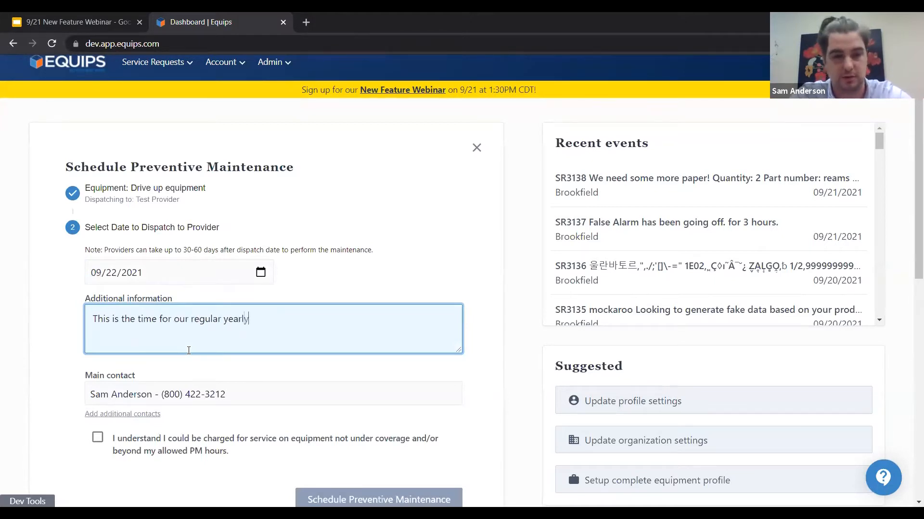
text(cleaning and PM)
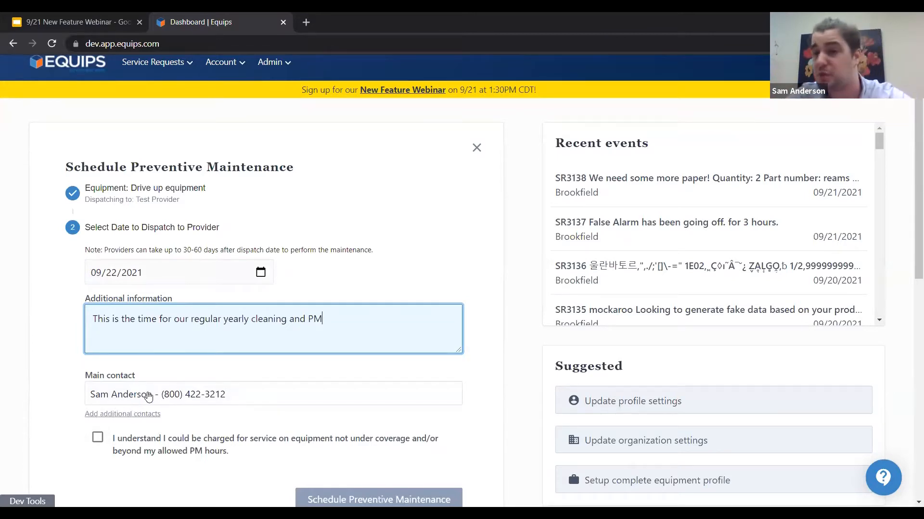
Step: Replace the main contact of the maintenance request with a different person from the available contacts
click(148, 397)
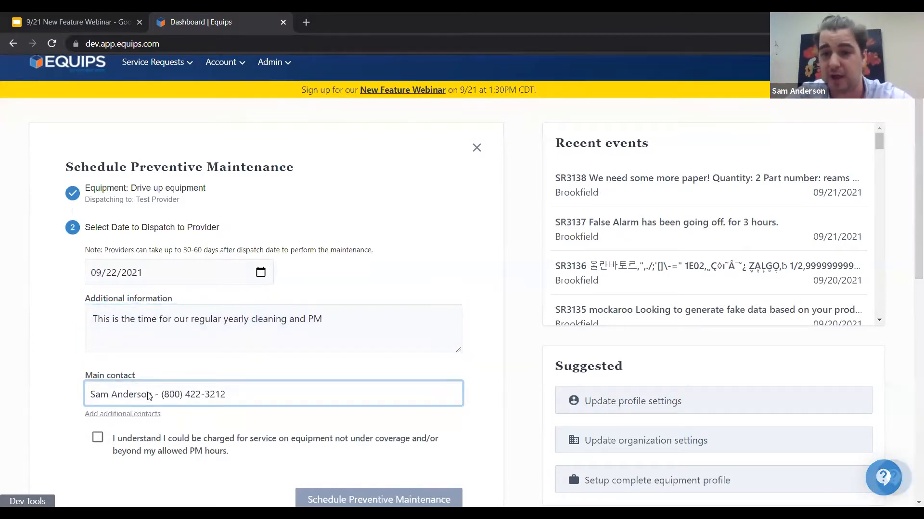
click(148, 397)
scroll(455, 241, down, 2)
click(404, 276)
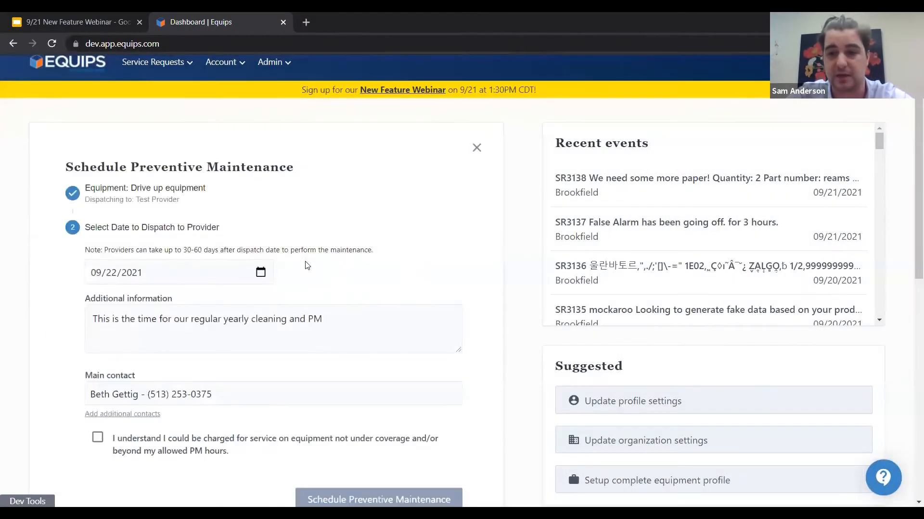
Step: Accept the possible charges for uncovered equipment or exceeded PM hours and submit the preventive maintenance request
scroll(305, 266, down, 1)
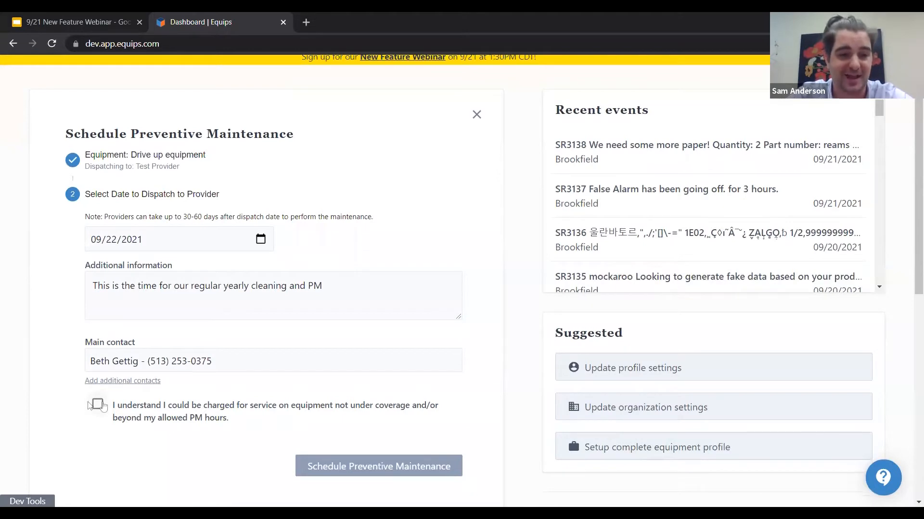
click(99, 405)
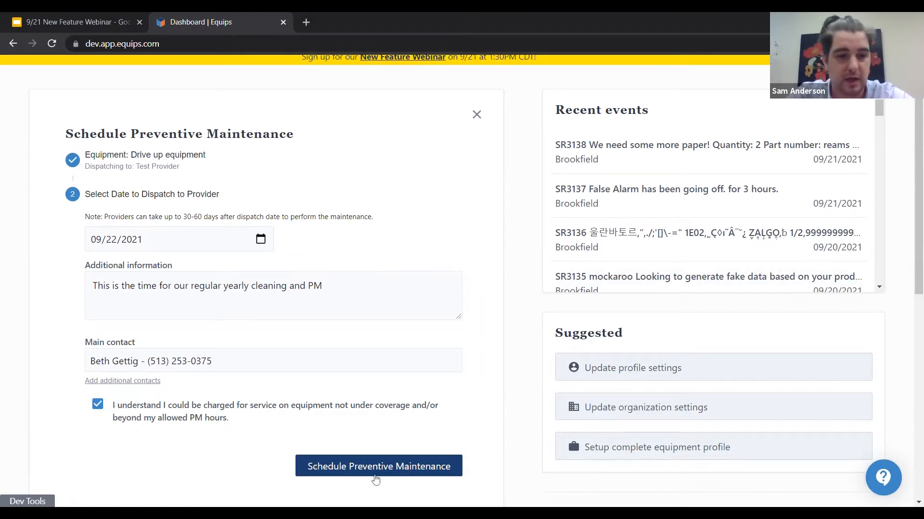
click(393, 467)
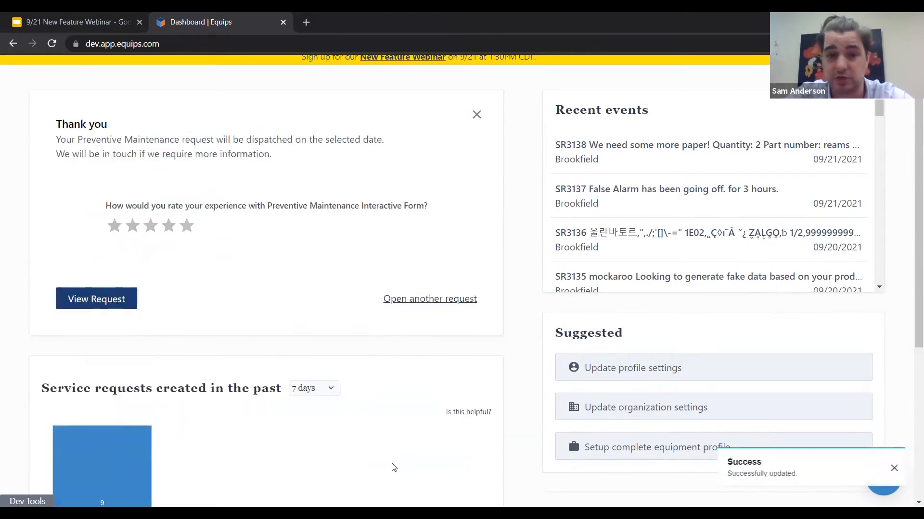
Step: Switch to the 9/21 New Feature Webinar presentation in Google Slides and advance to the Smart Dispatch slide
scroll(208, 241, up, 1)
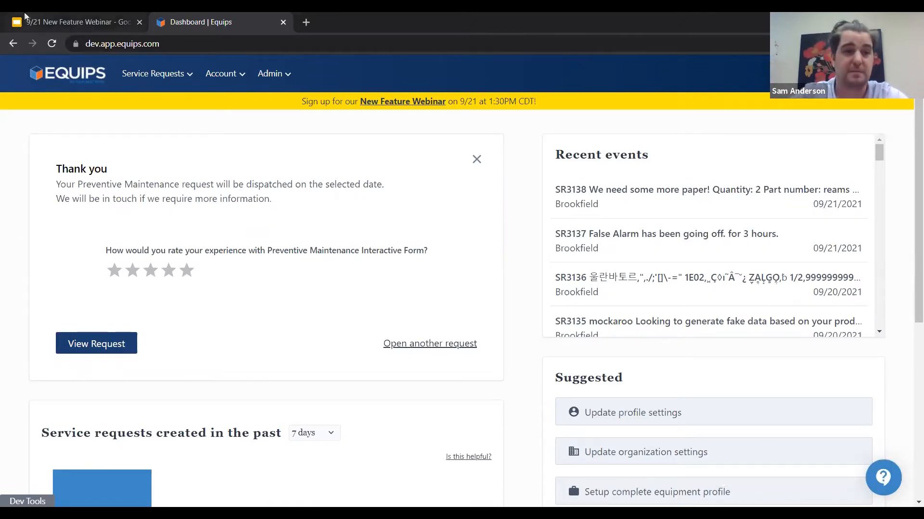
click(44, 21)
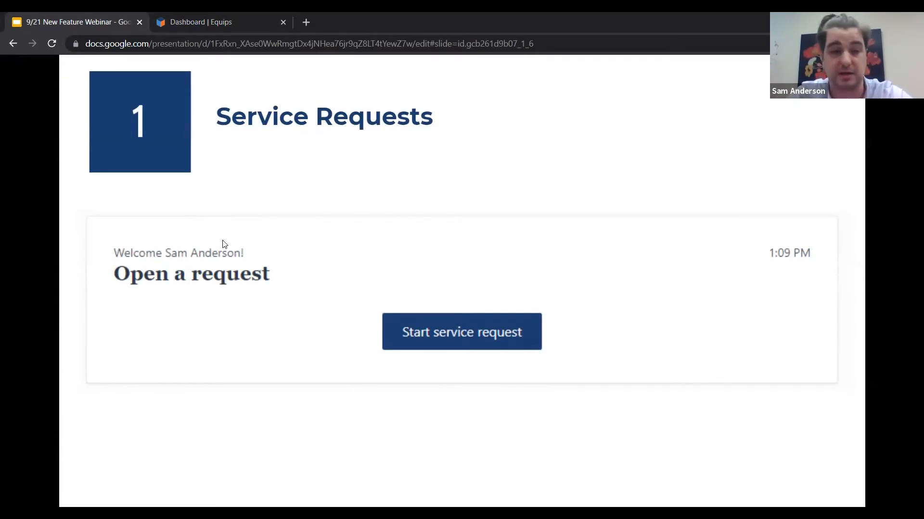
key(Right)
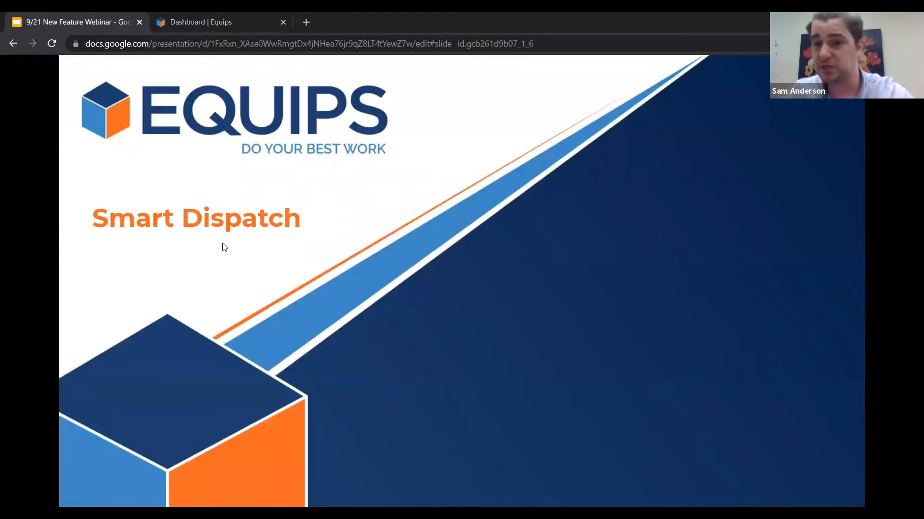
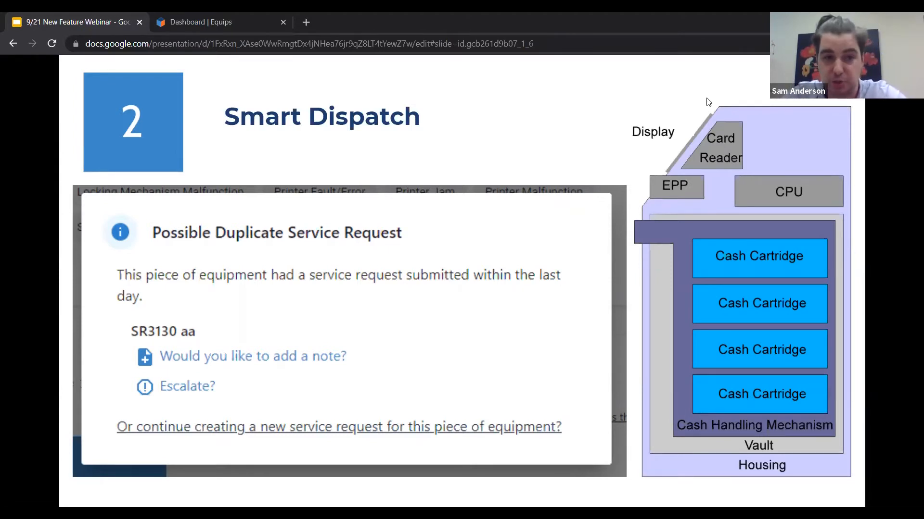
Step: Switch to the Equips dashboard, return to its home page and start a new service request
right_click(161, 23)
click(161, 24)
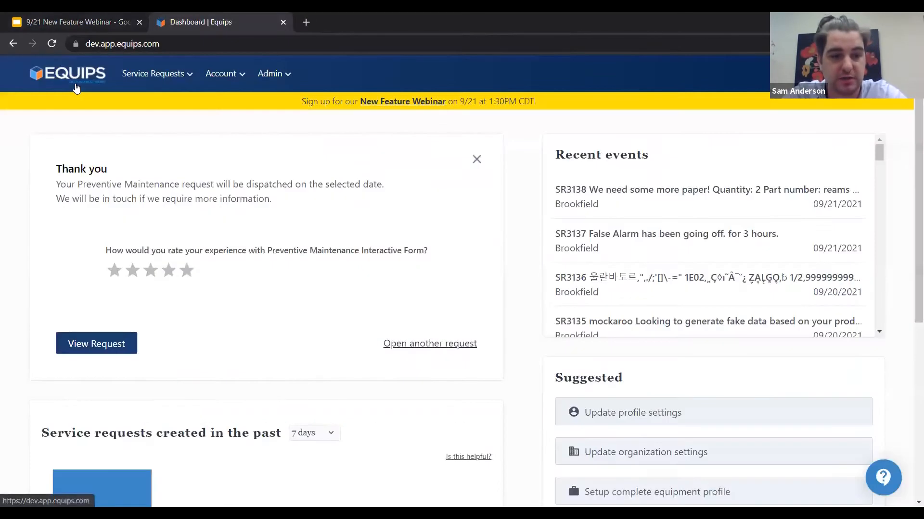
click(76, 88)
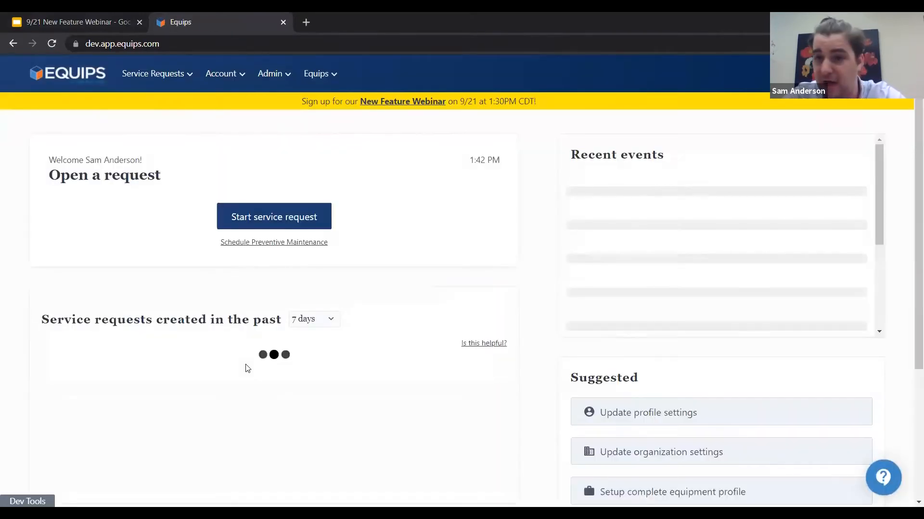
click(241, 218)
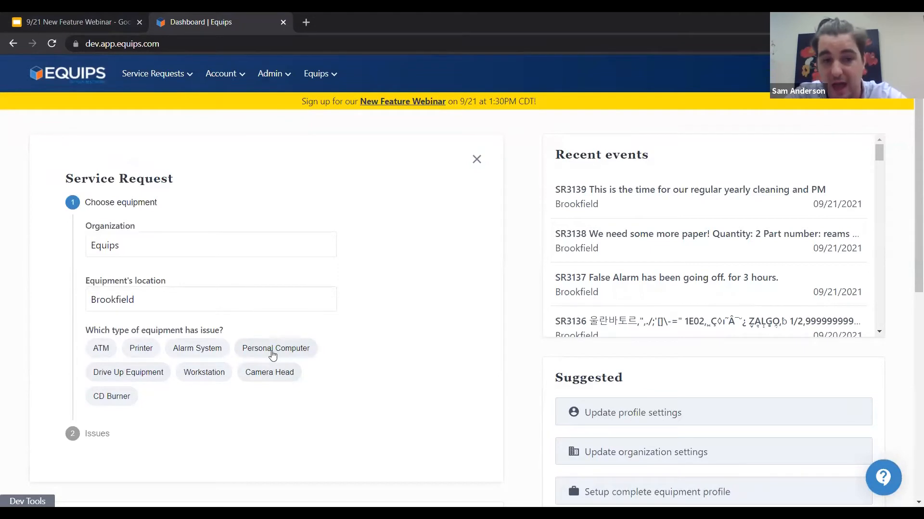
Step: Choose the Personal Computer equipment type and the Apple Macbook Pro 16 as the equipment with the issue
click(273, 355)
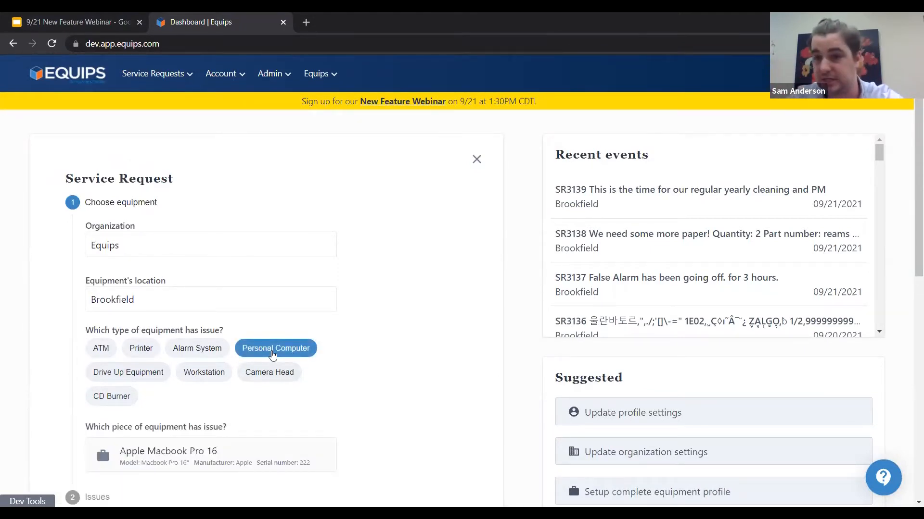
scroll(273, 355, down, 2)
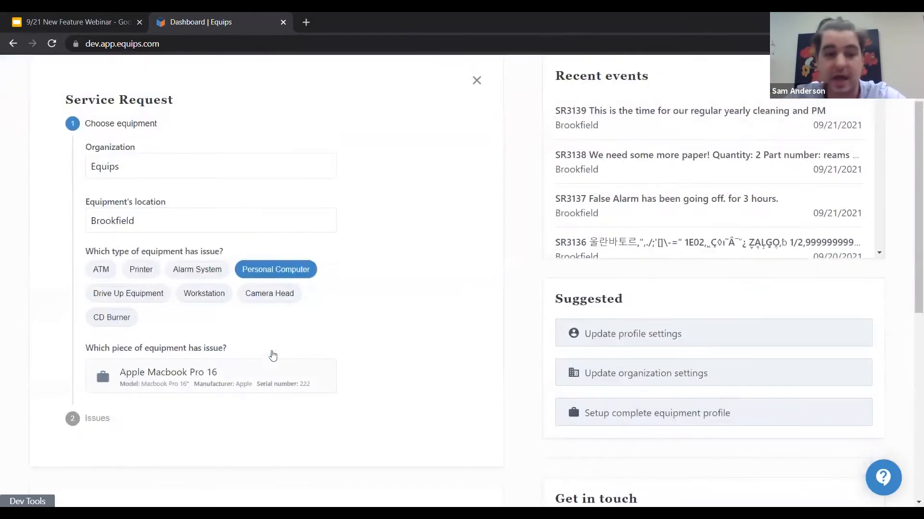
click(228, 383)
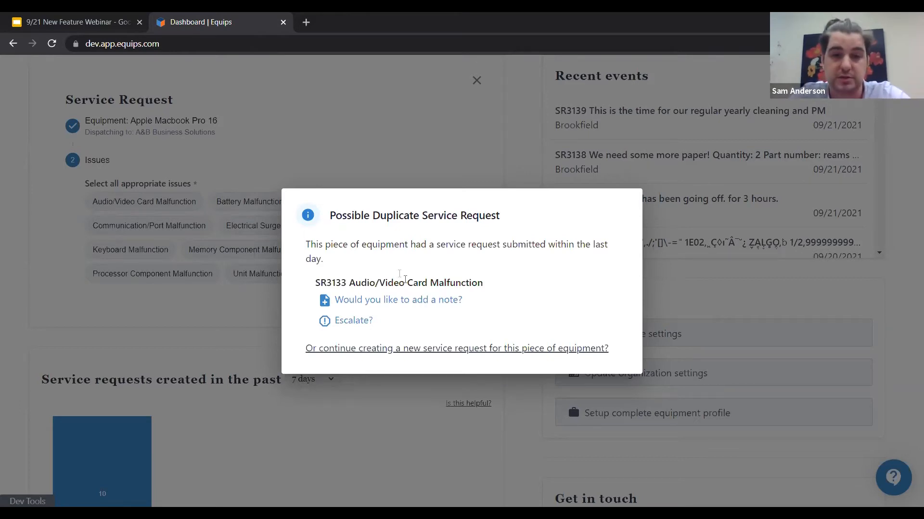
Step: Dismiss the possible duplicate notice and abandon the service request by returning to the dashboard home page
click(454, 131)
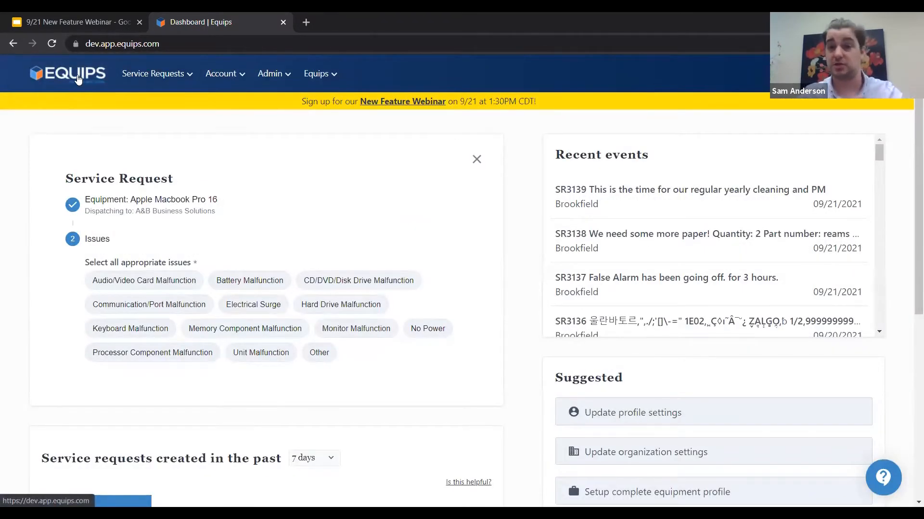
click(79, 79)
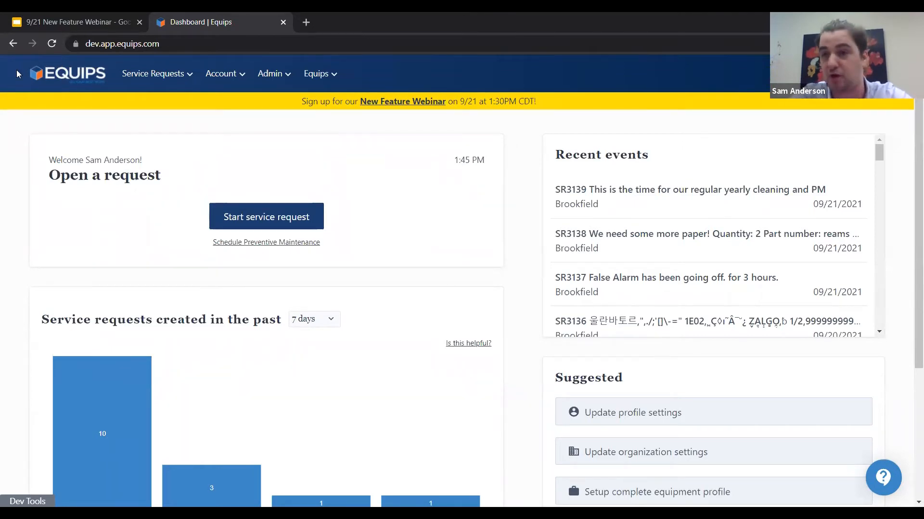
Step: Switch to the 9/21 New Feature Webinar presentation in Google Slides and advance to the Internal Routing slide
click(42, 22)
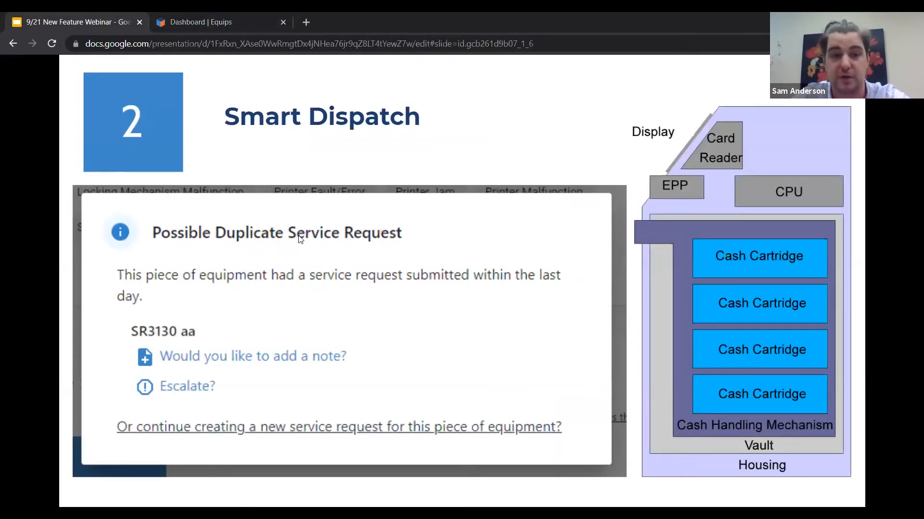
key(Right)
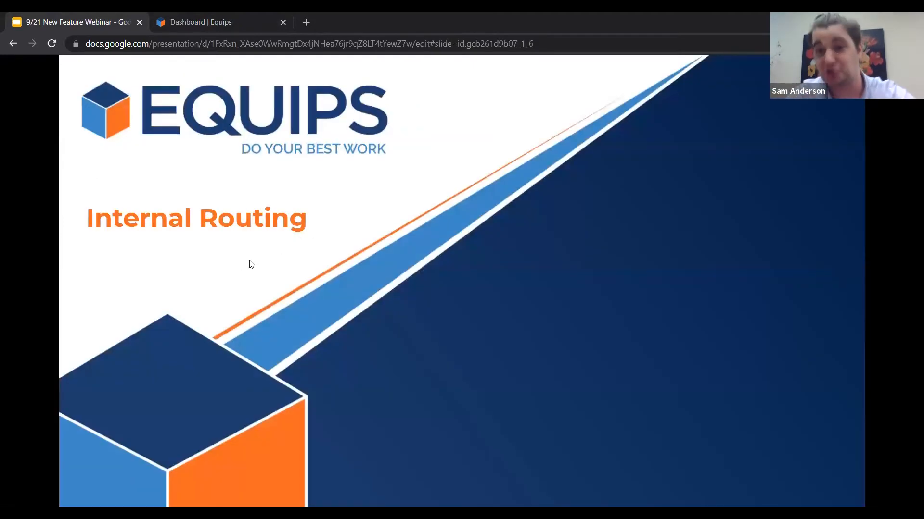